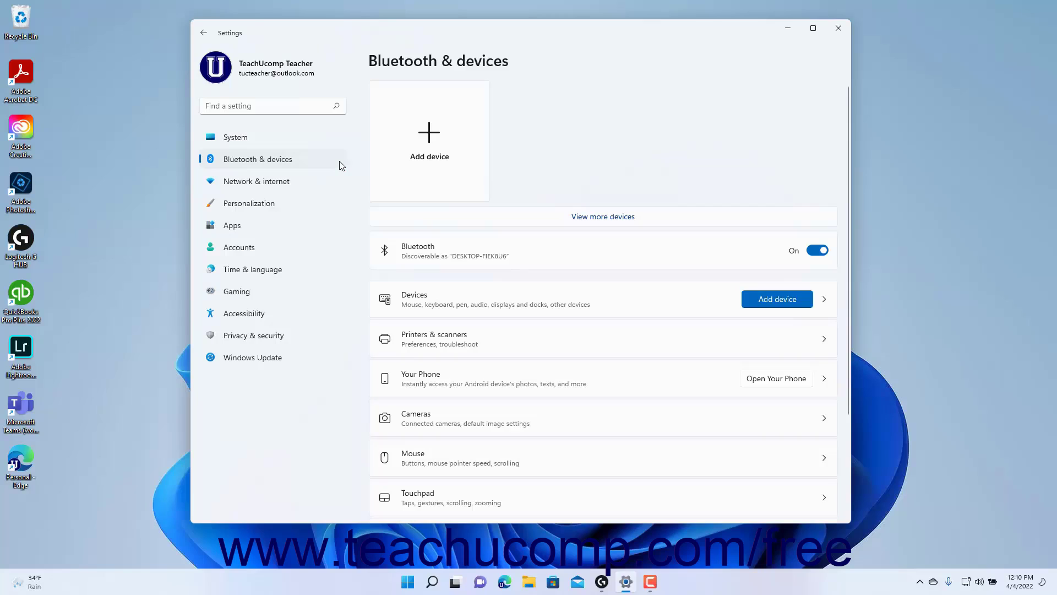
Open the Cameras page and search for network cameras to add
{"action": "left_click", "coordinate": [452, 416]}
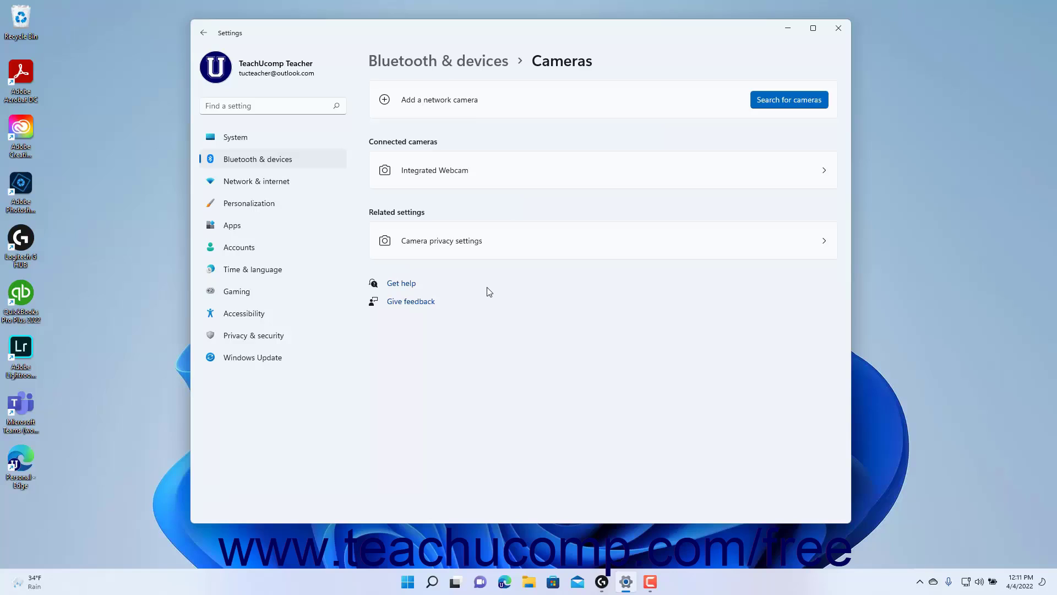
{"action": "left_click", "coordinate": [766, 103]}
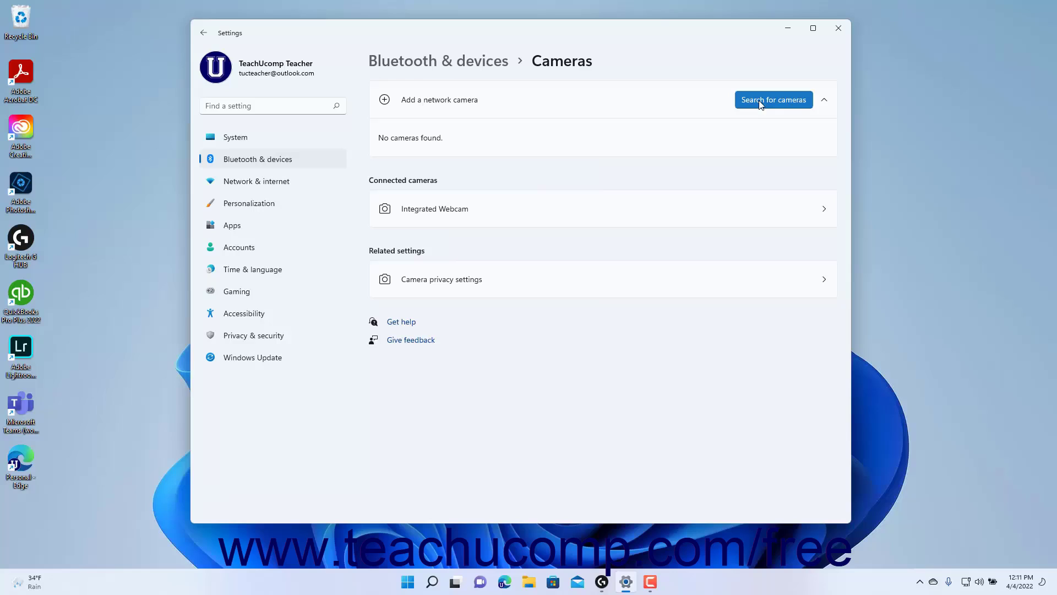
Disable the Integrated Webcam and confirm with Yes
{"action": "left_click", "coordinate": [501, 216]}
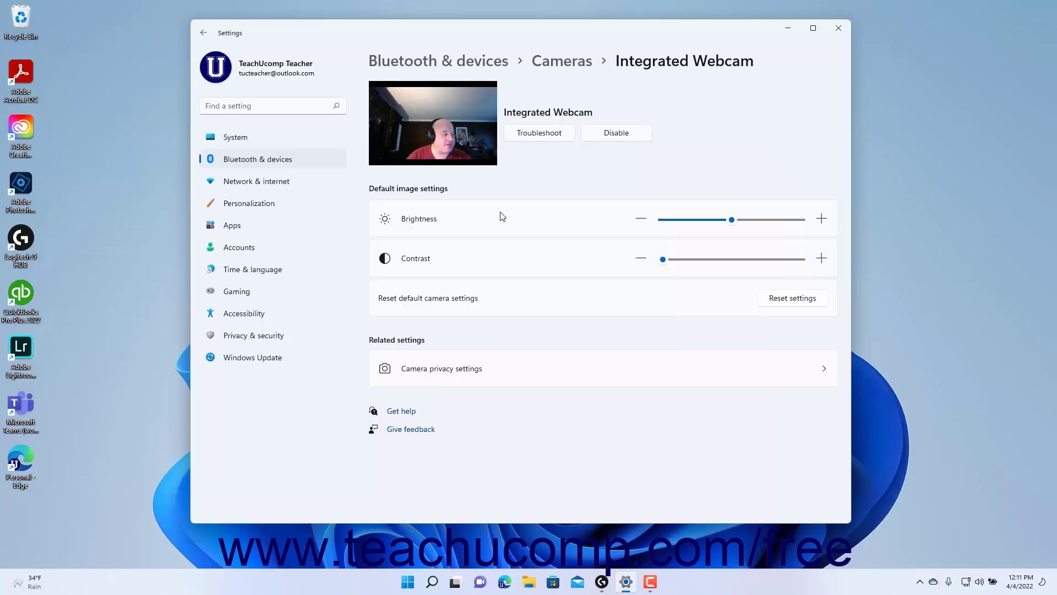
{"action": "left_click", "coordinate": [626, 138]}
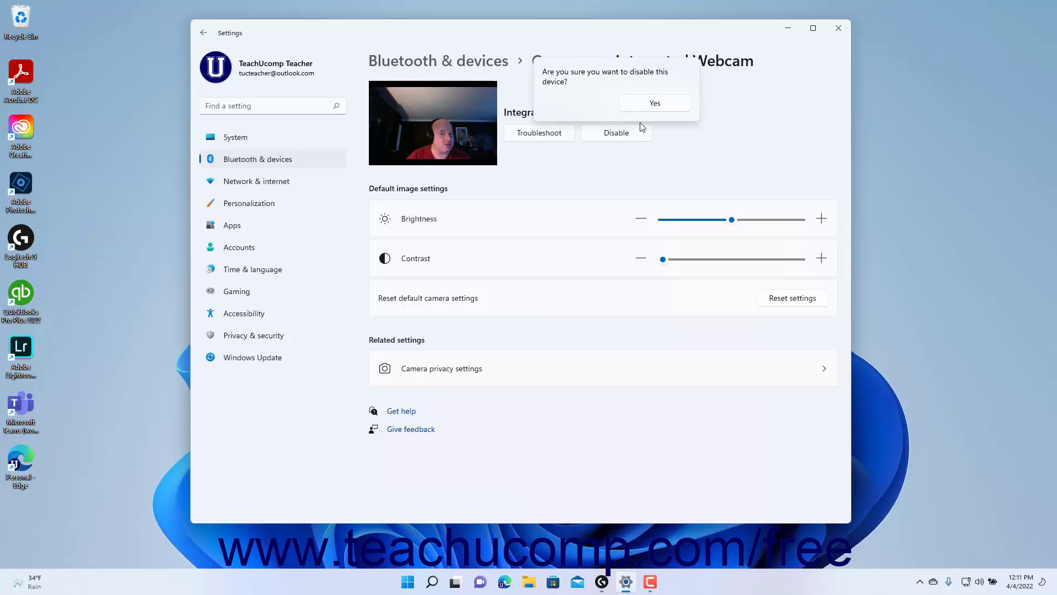
{"action": "left_click", "coordinate": [655, 103]}
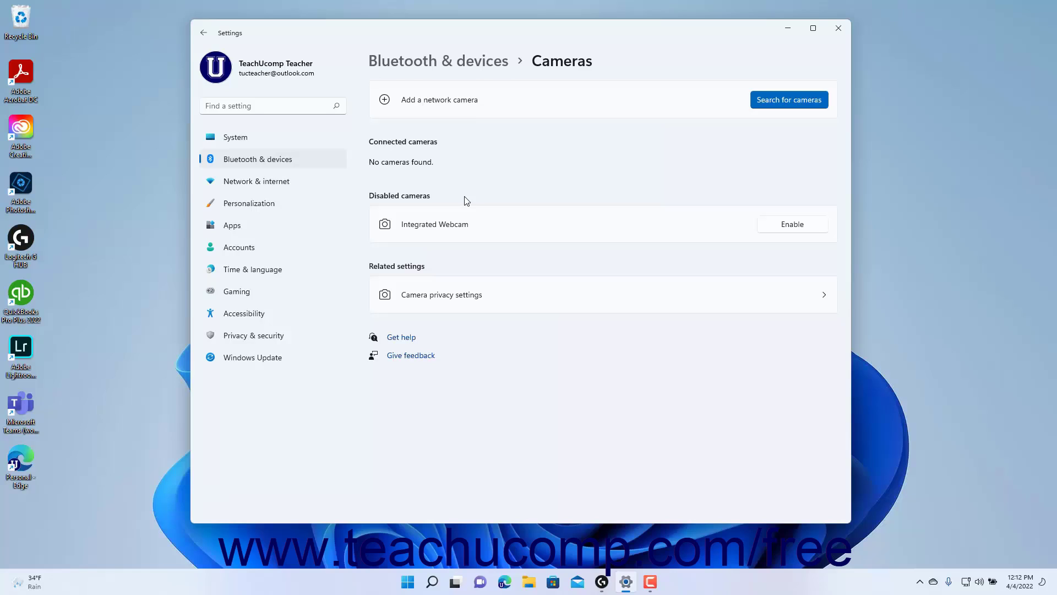
Enable the Integrated Webcam again and open its settings page
{"action": "left_click", "coordinate": [793, 229]}
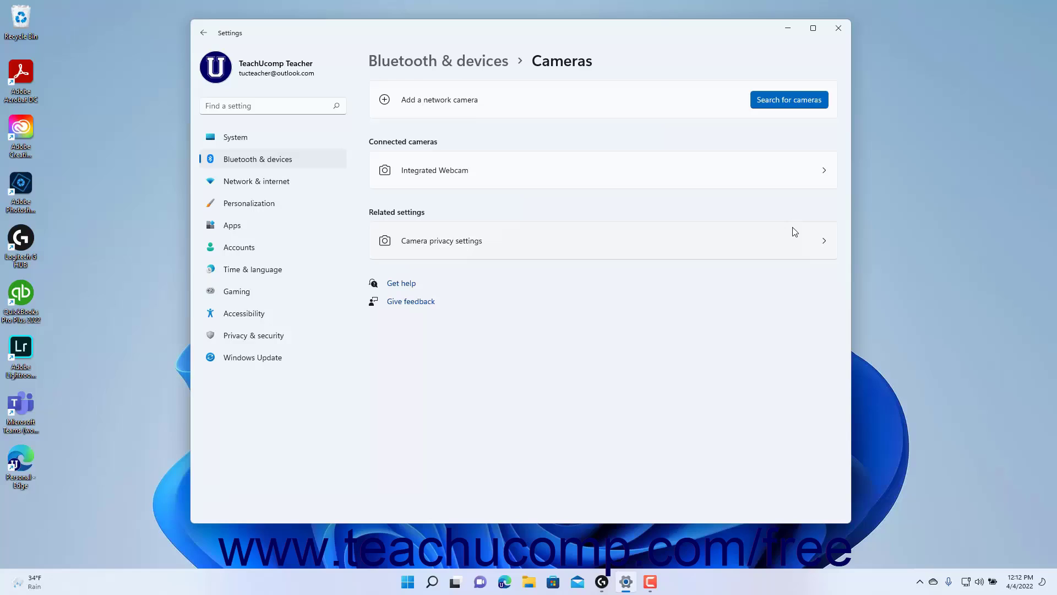
{"action": "left_click", "coordinate": [528, 175]}
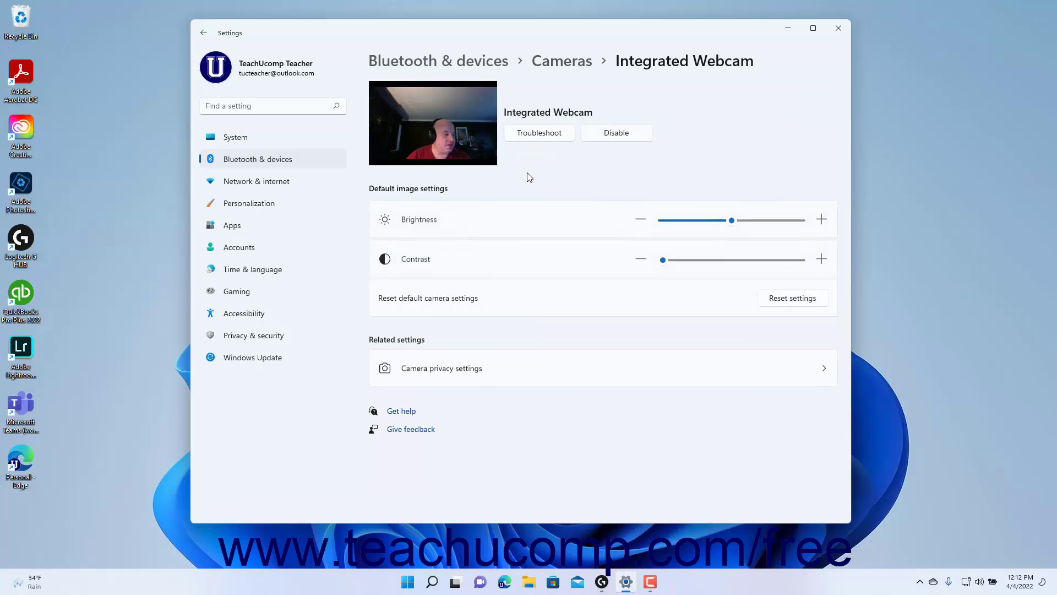
{"action": "left_click", "coordinate": [543, 138]}
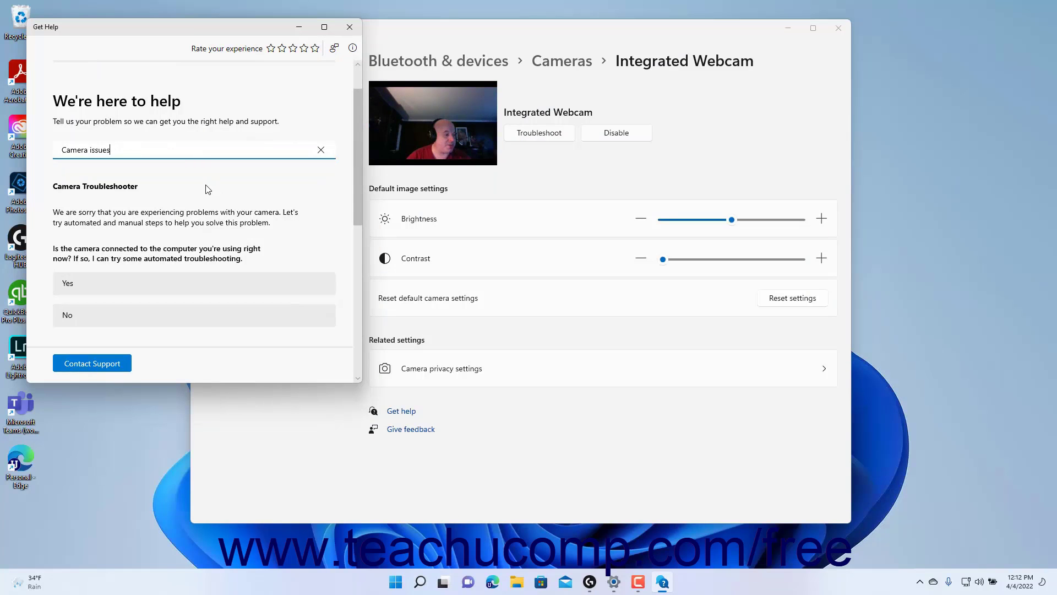
{"action": "scroll", "coordinate": [207, 191], "scroll_direction": "down", "scroll_amount": 3}
{"action": "scroll", "coordinate": [207, 192], "scroll_direction": "down", "scroll_amount": 2}
{"action": "scroll", "coordinate": [208, 192], "scroll_direction": "up", "scroll_amount": 5}
{"action": "left_click", "coordinate": [349, 26]}
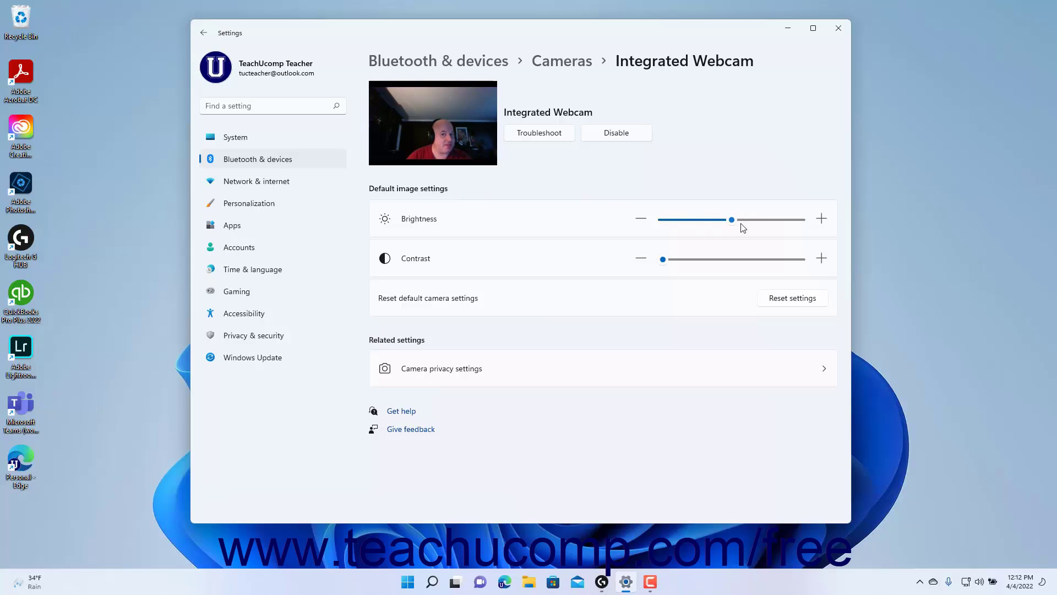
{"action": "mouse_move", "coordinate": [732, 219]}
{"action": "left_click_drag", "start_coordinate": [662, 259], "coordinate": [665, 263]}
Open Camera privacy settings from Related settings
{"action": "left_click", "coordinate": [518, 374]}
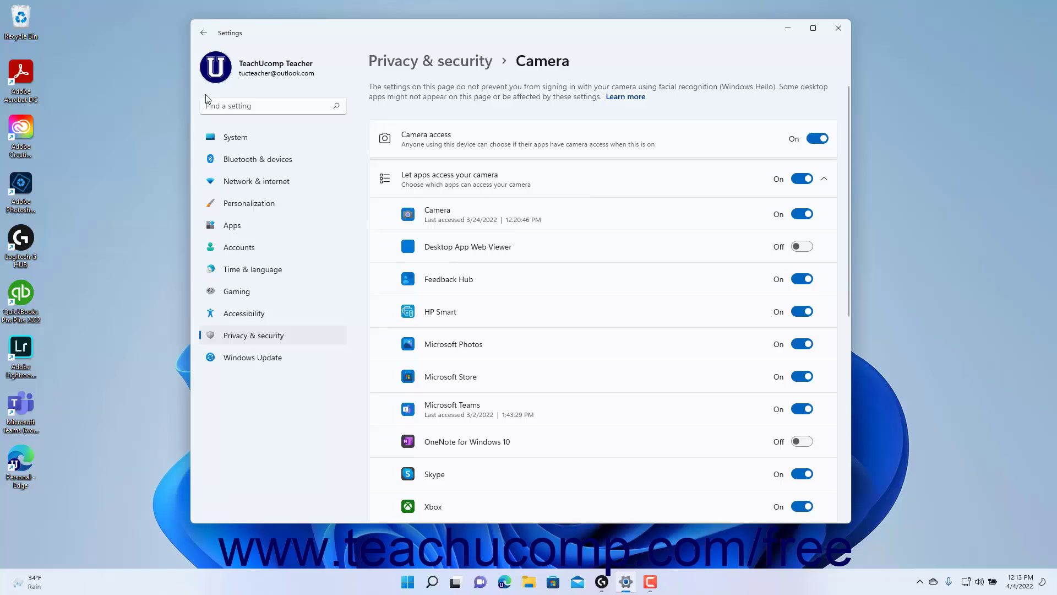
Go back to the Integrated Webcam page, then to the Cameras list via the breadcrumb
{"action": "left_click", "coordinate": [204, 32]}
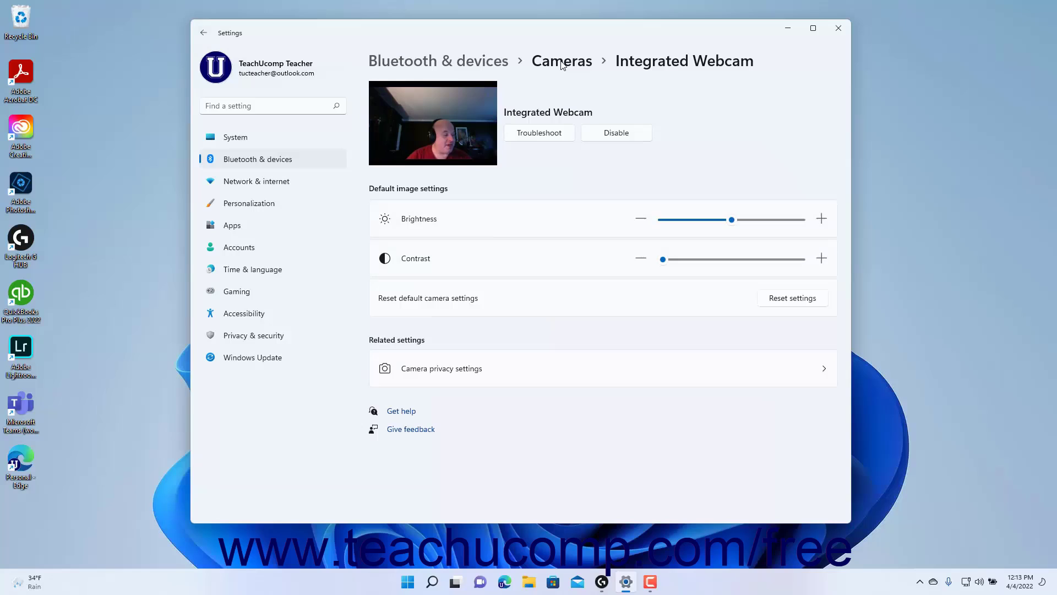
{"action": "left_click", "coordinate": [562, 64]}
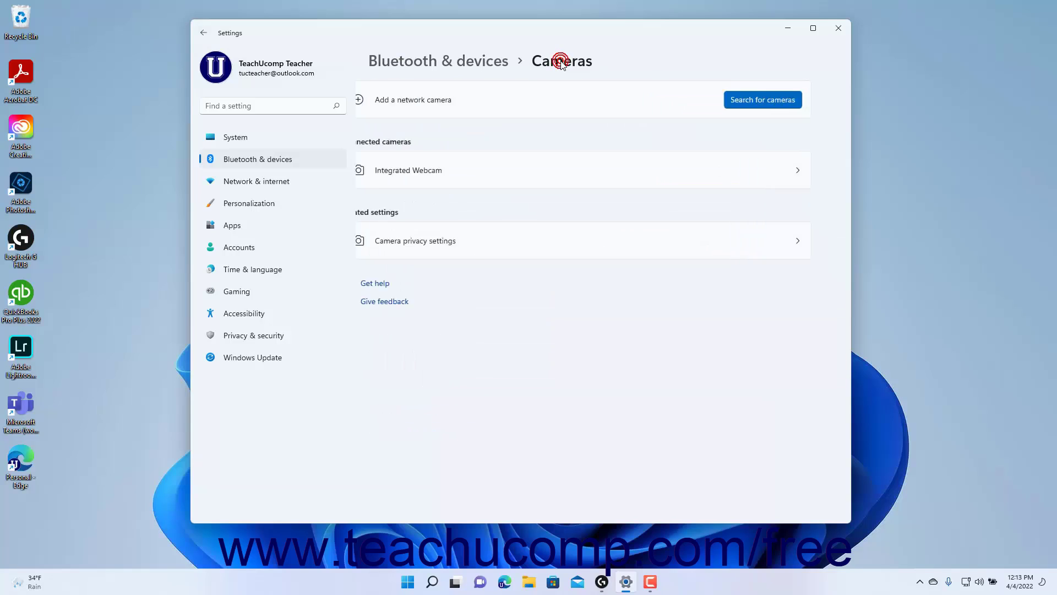